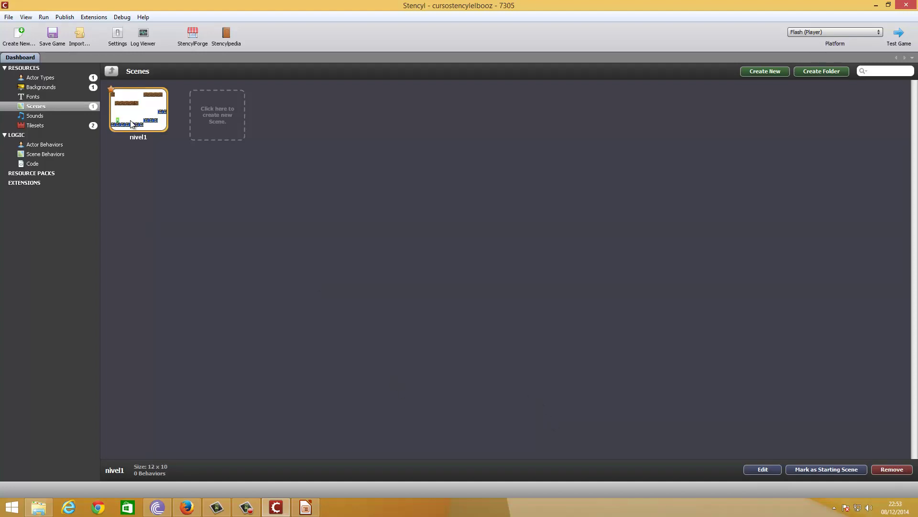
Step: Open the homero actor type for editing and show the frames of its homero_ca_der animation
mouse_move(131, 124)
click(42, 75)
mouse_move(111, 113)
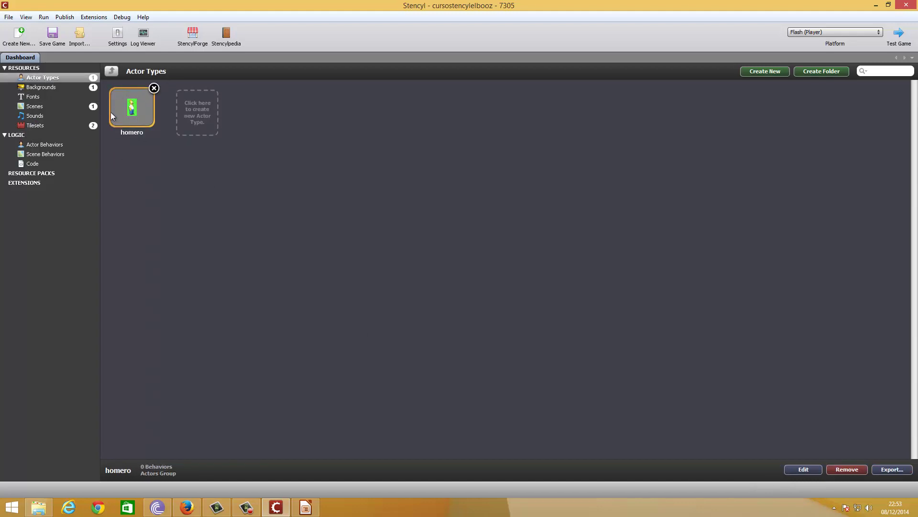
double_click(137, 108)
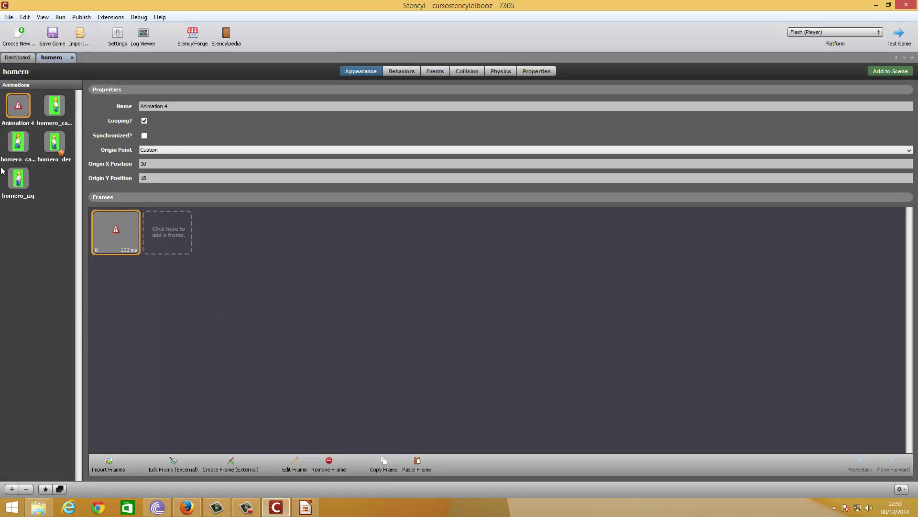
click(56, 109)
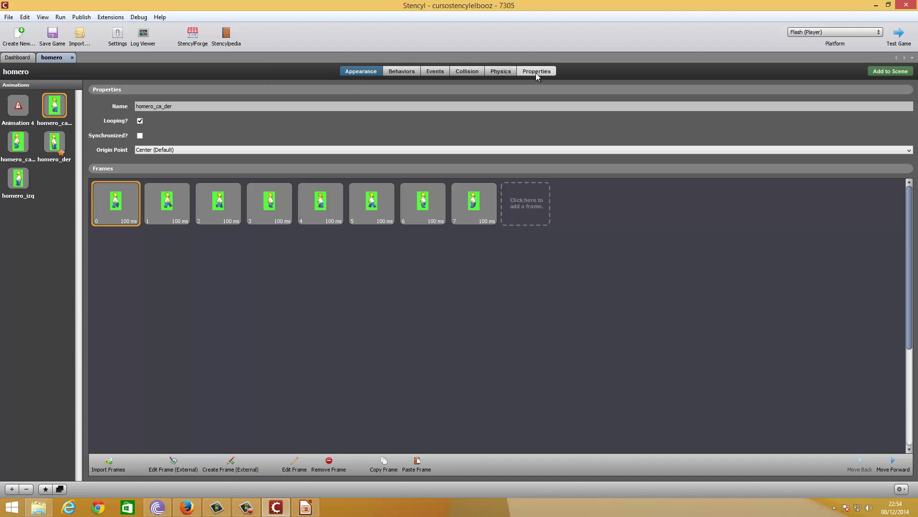
Step: Resize the collision box of the homero_ca_der animation to a width of 22 and a height of 37
click(467, 72)
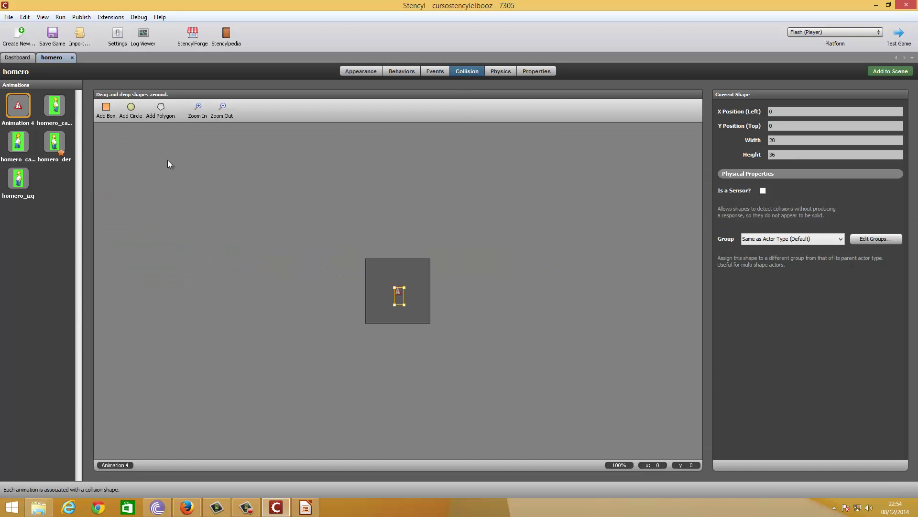
click(51, 108)
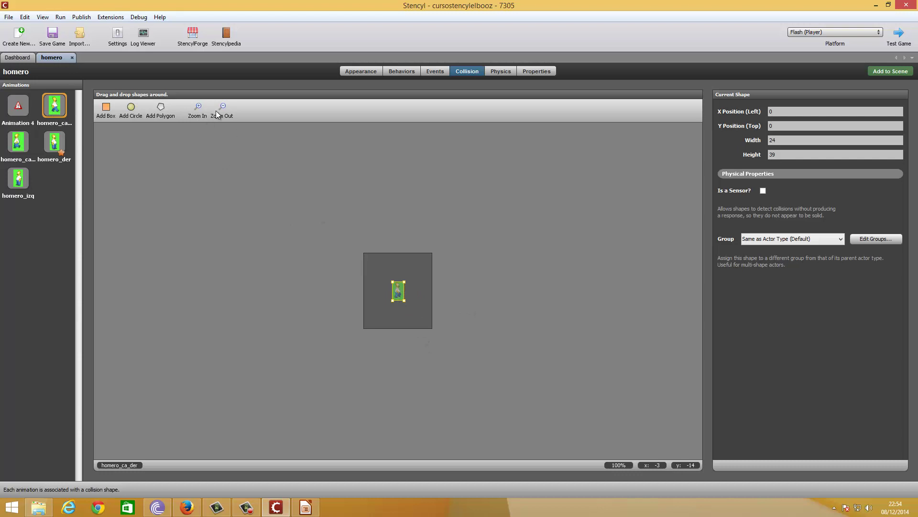
click(202, 113)
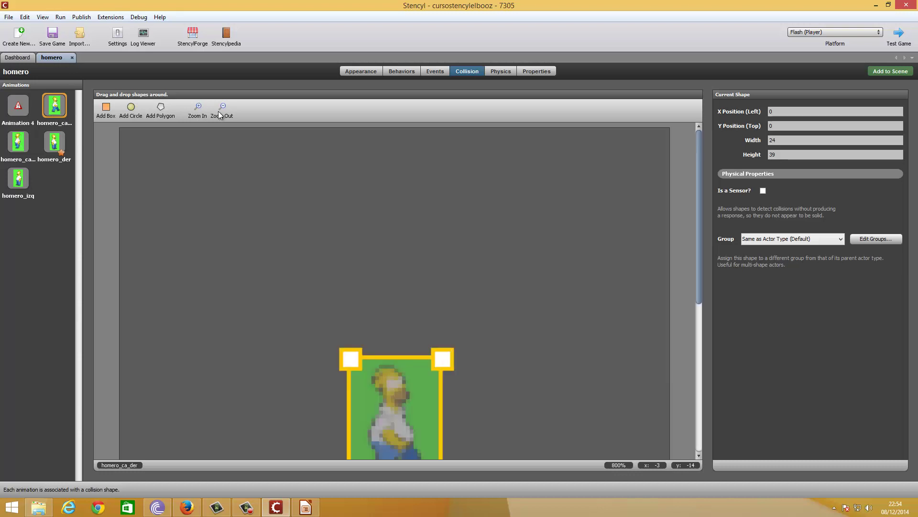
click(220, 111)
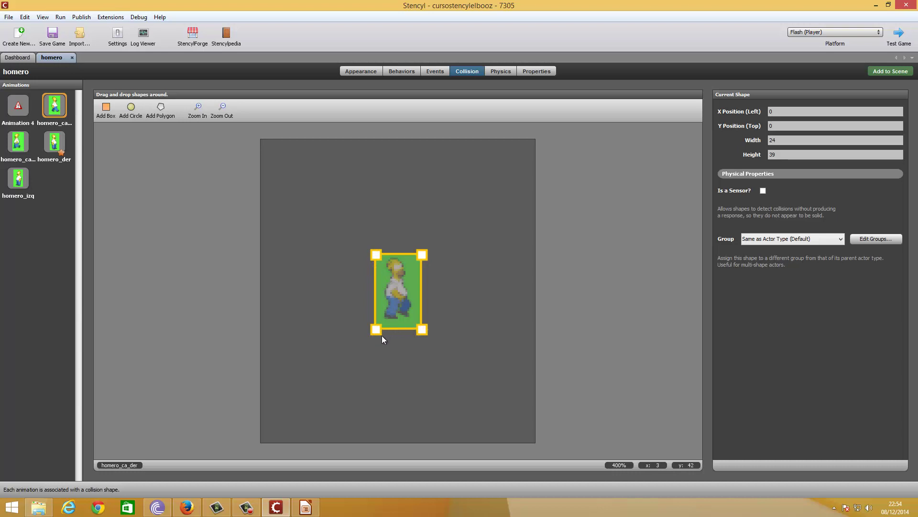
drag(423, 328, 414, 329)
double_click(779, 139)
text(22)
click(780, 153)
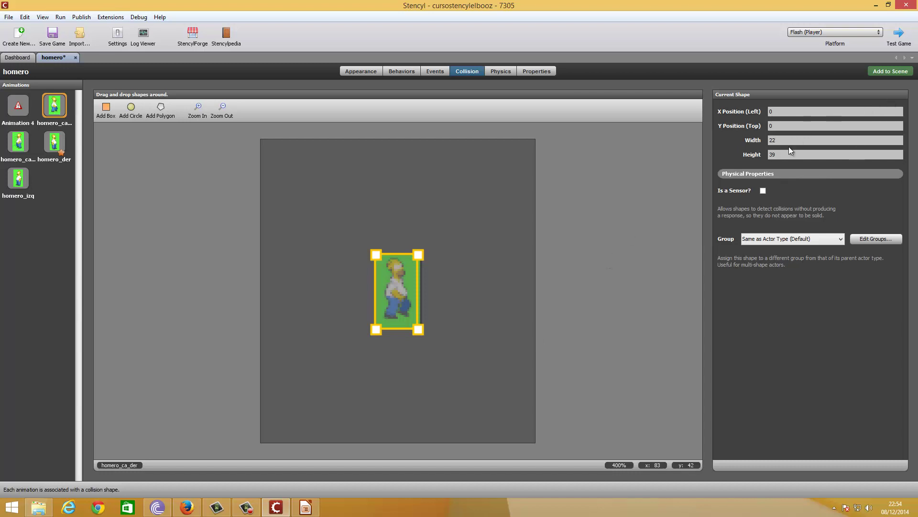
double_click(782, 157)
text(37)
click(784, 141)
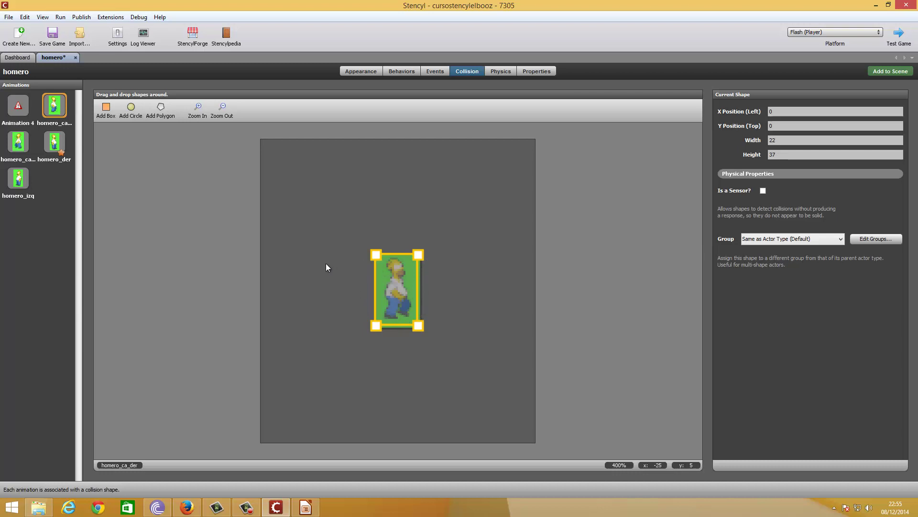
Step: Begin a new collision circle named col_manos with a radius of 5
click(131, 113)
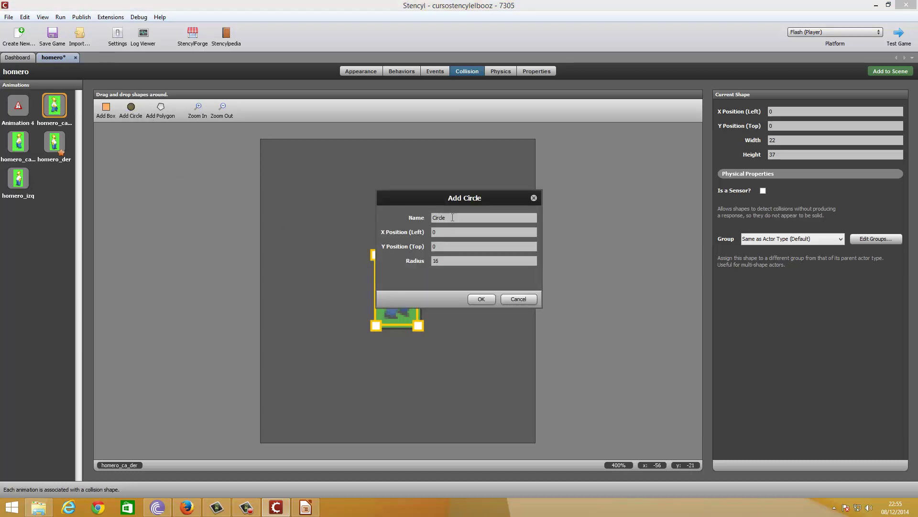
double_click(480, 219)
text(col_manbos)
key(BackSpace)
key(BackSpace)
key(BackSpace)
text(os)
double_click(443, 260)
text(5)
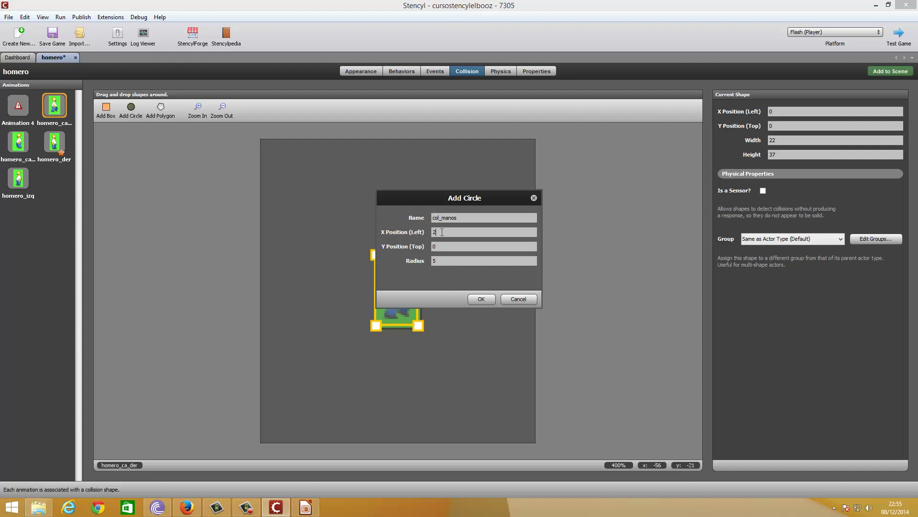
Step: Position the col_manos circle at X 18 and Y 3 and add it to the animation
double_click(442, 232)
key(BackSpace)
text(1)
key(BackSpace)
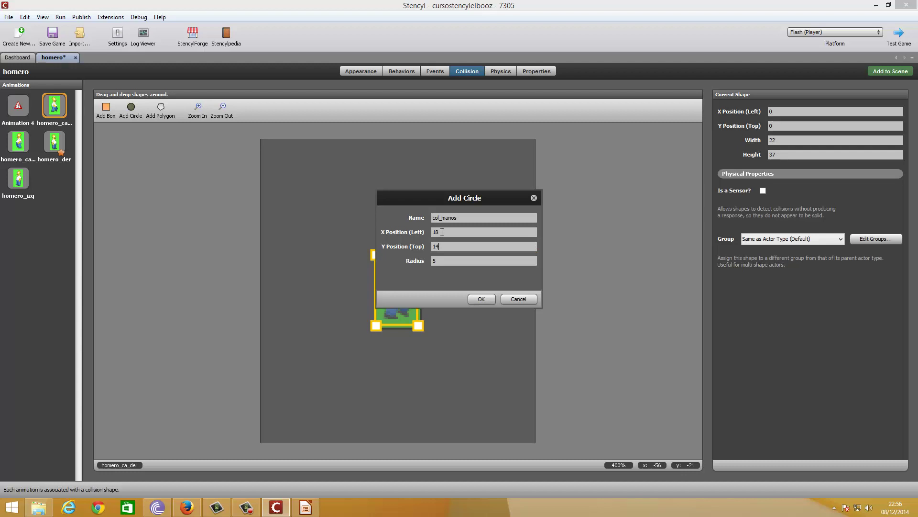
text(3)
key(Return)
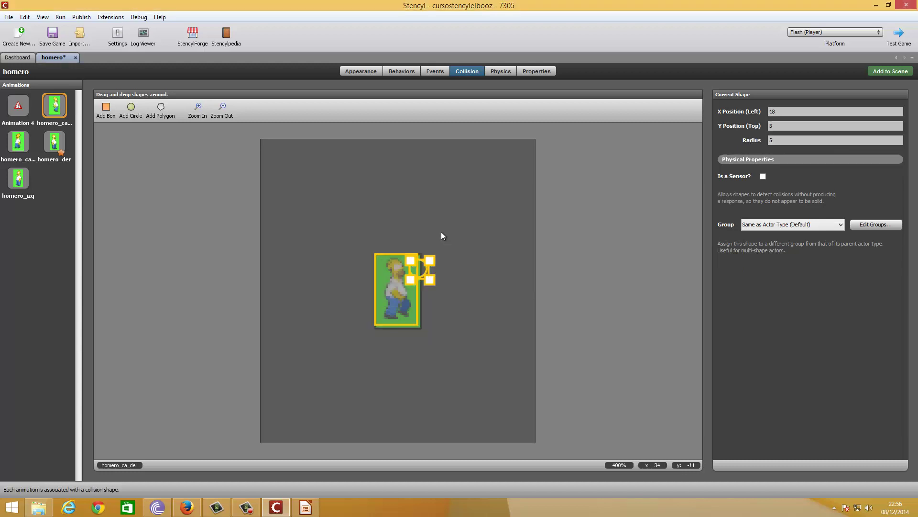
Step: Try the col_manos circle at Y positions 5 and 8, and delete the circle
click(412, 277)
click(427, 274)
double_click(775, 125)
text(5)
key(Return)
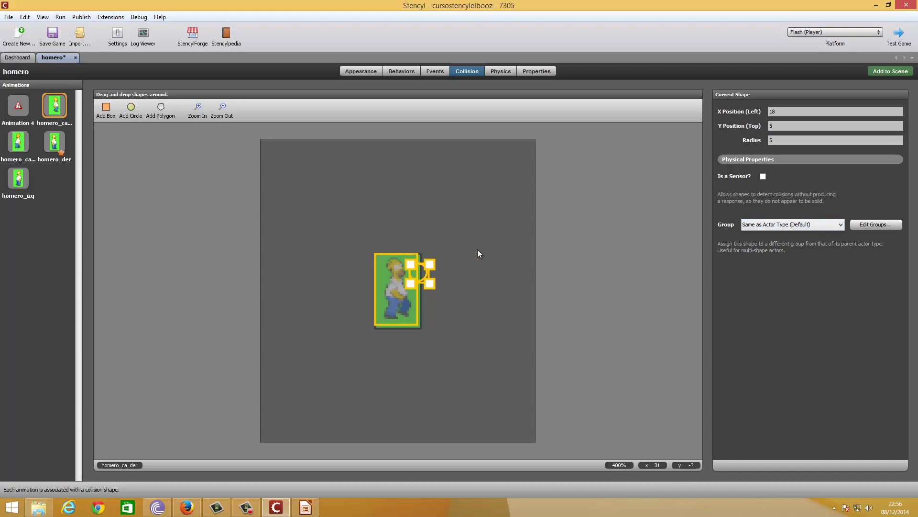
click(779, 124)
double_click(779, 124)
text(8)
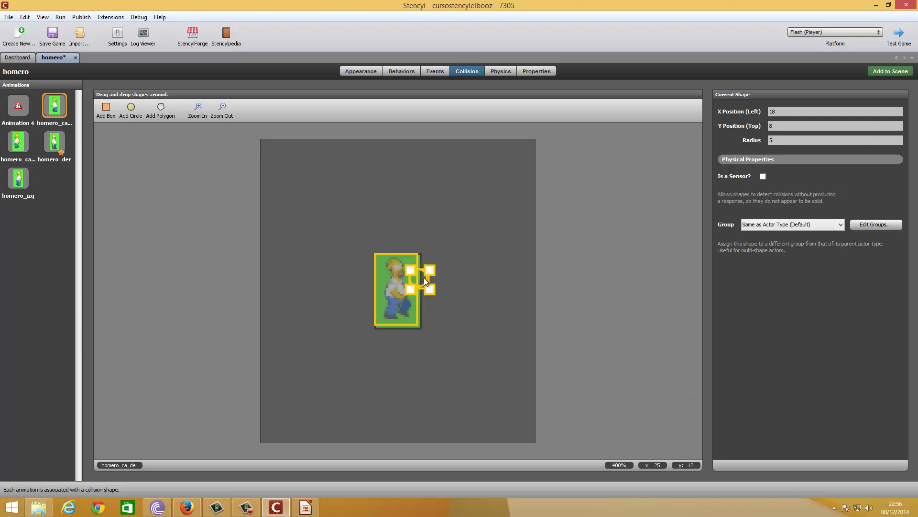
key(Delete)
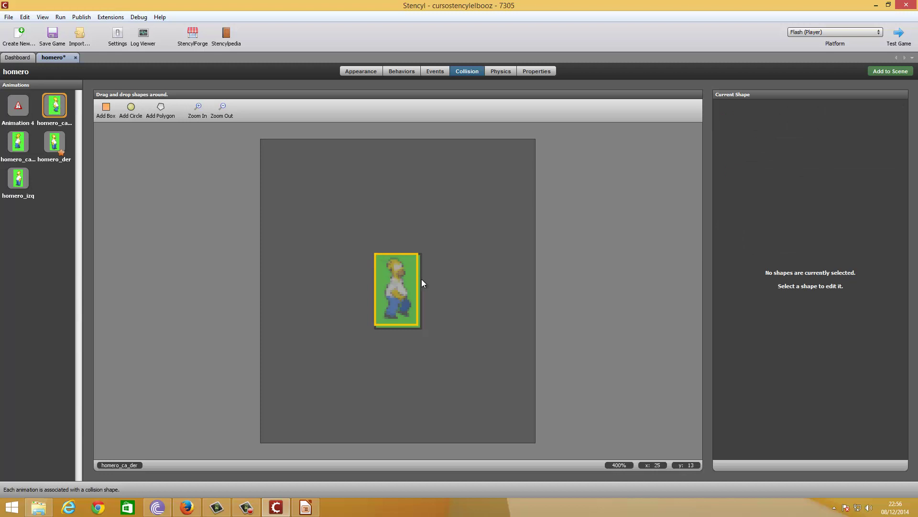
Step: Begin a collision polygon for homero_ca_der and place its point 0 on top of the character's head at X 10, Y 2
click(198, 110)
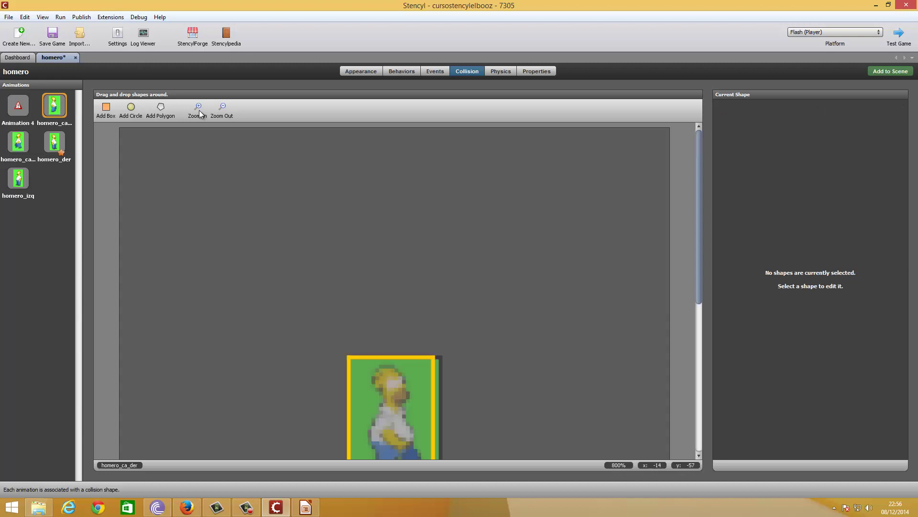
scroll(569, 326, down, 3)
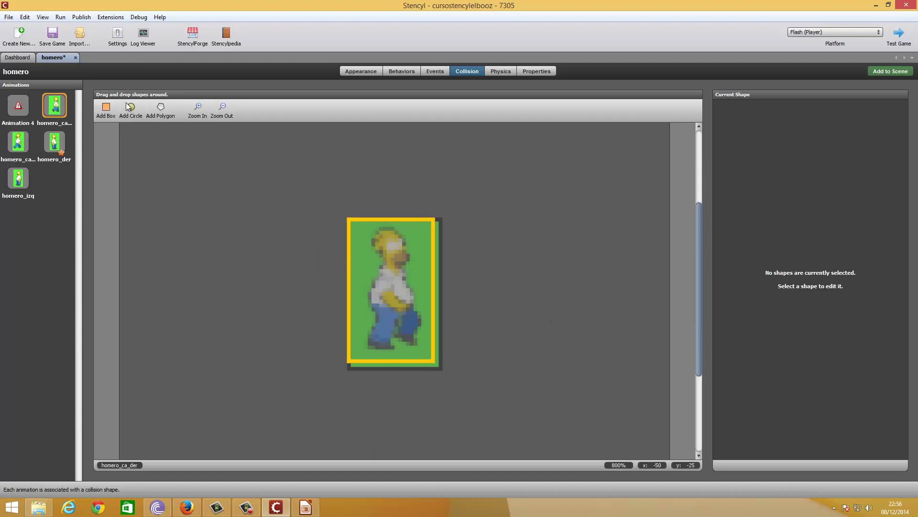
click(161, 109)
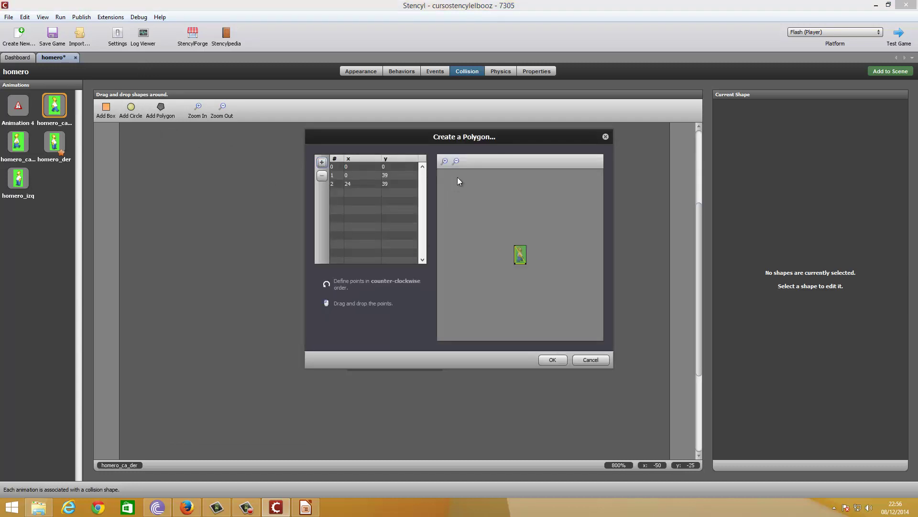
click(445, 162)
click(445, 162)
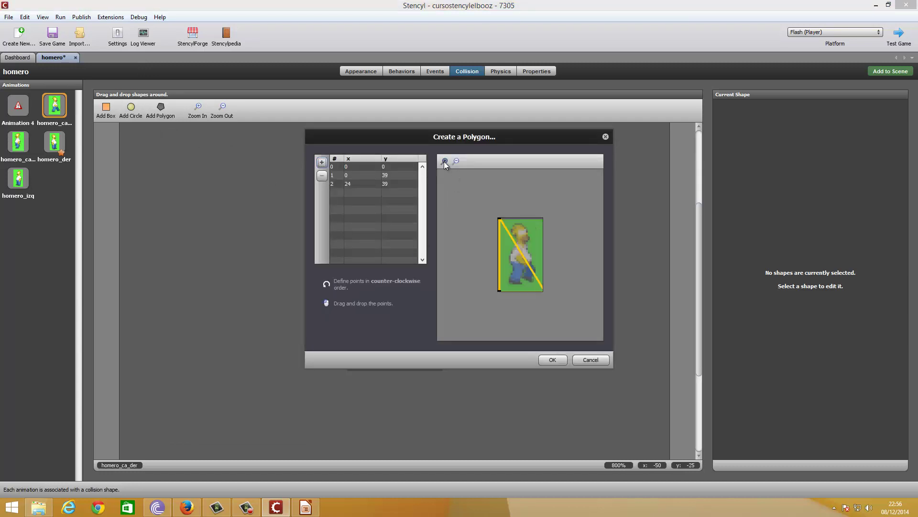
click(444, 162)
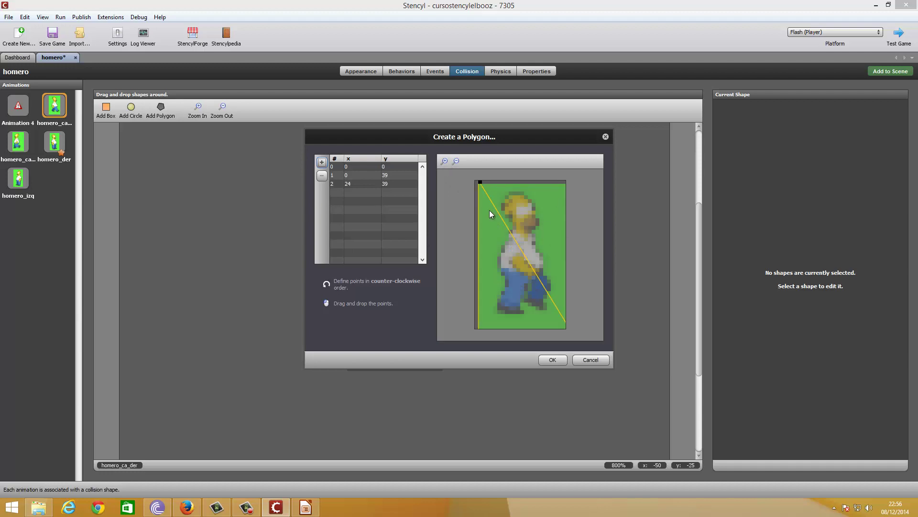
drag(481, 187, 517, 196)
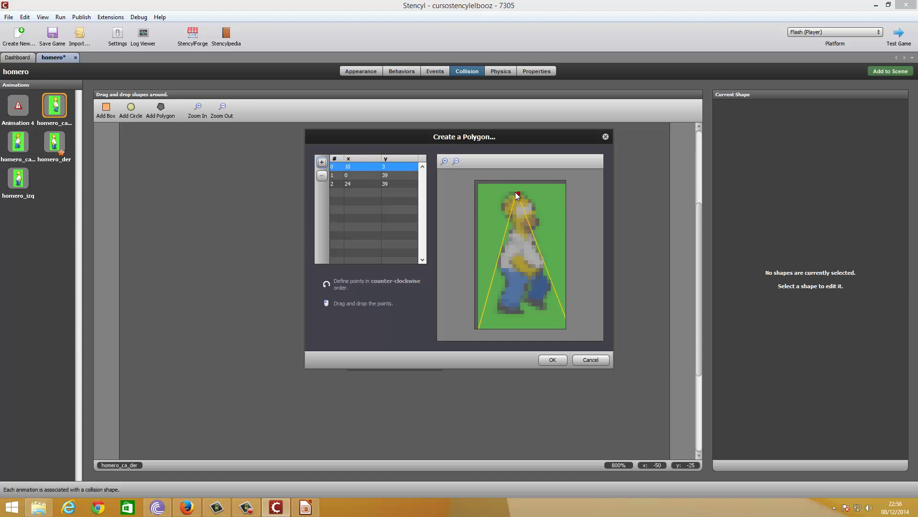
drag(517, 195, 518, 190)
click(354, 175)
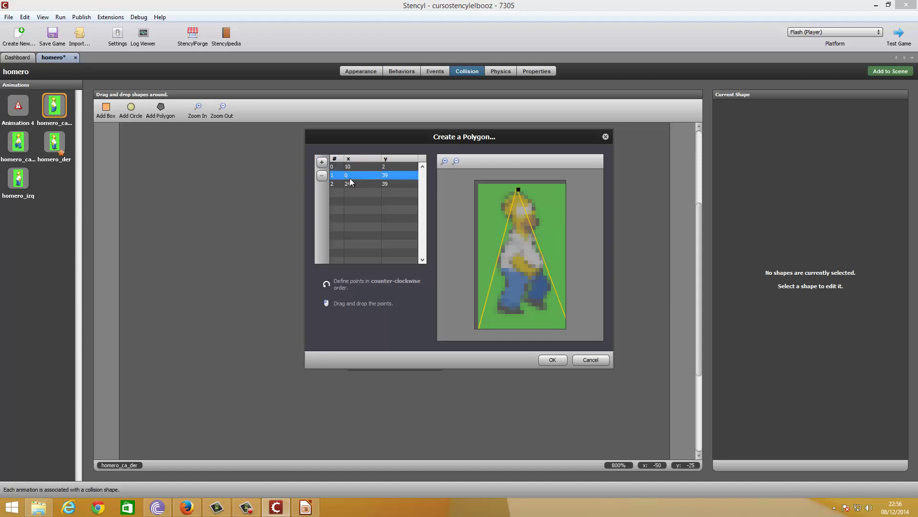
click(516, 192)
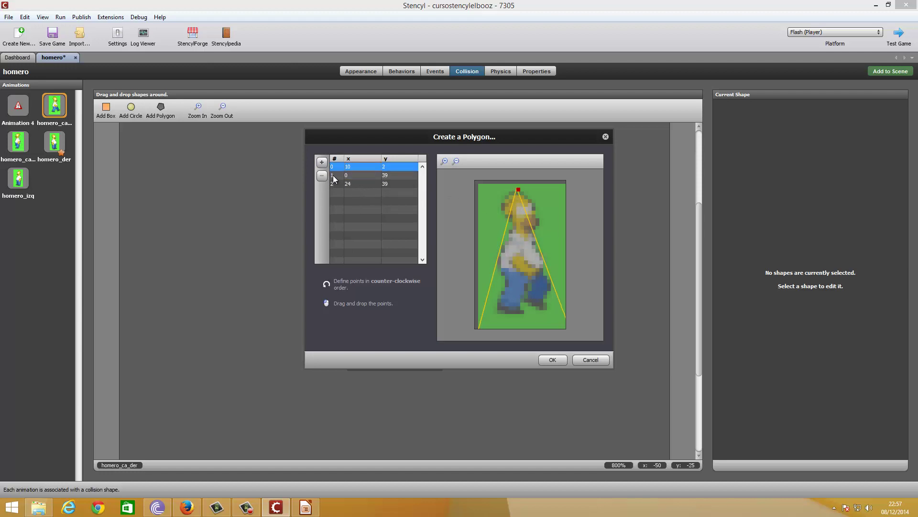
Step: Add a fourth point to the polygon and place it at the character's forehead at X 15, Y 6
click(322, 162)
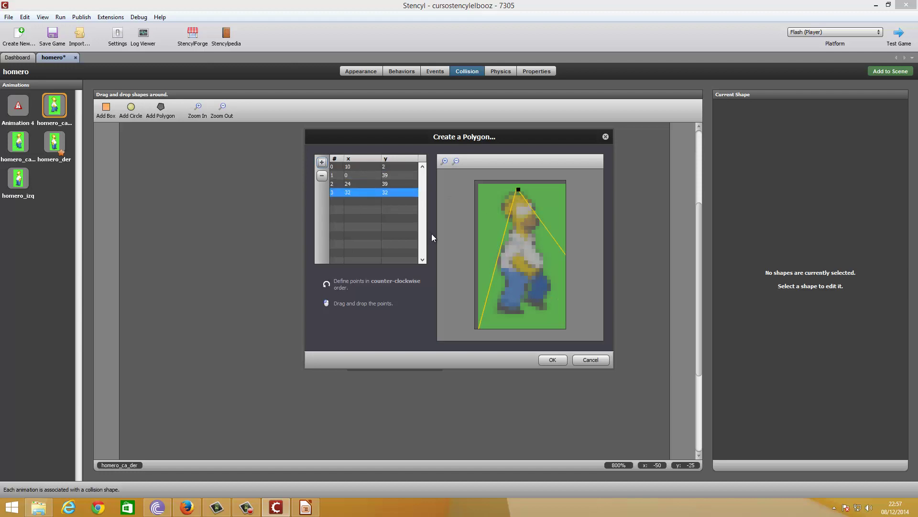
double_click(351, 192)
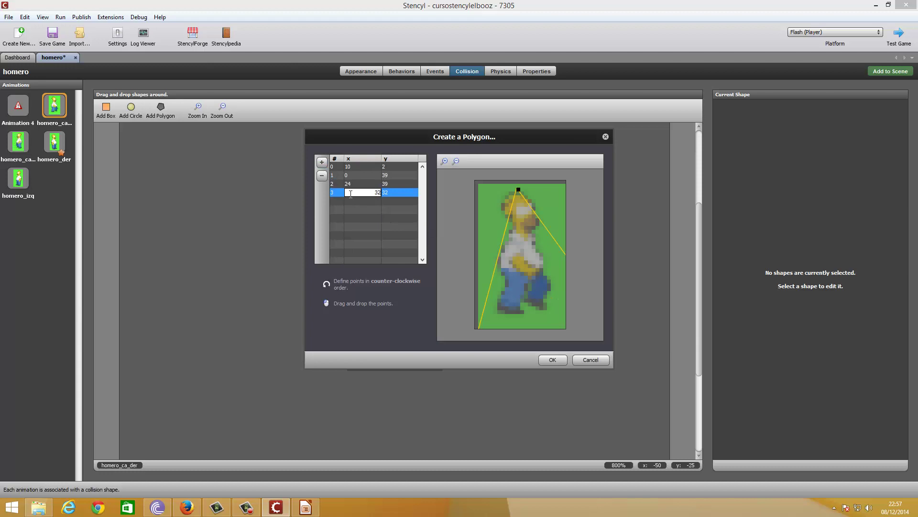
text(15)
key(Return)
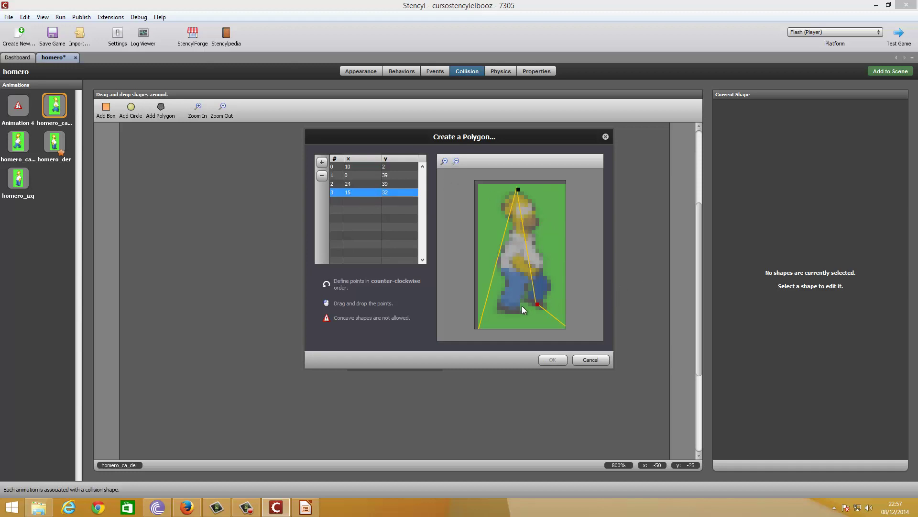
drag(537, 303, 536, 209)
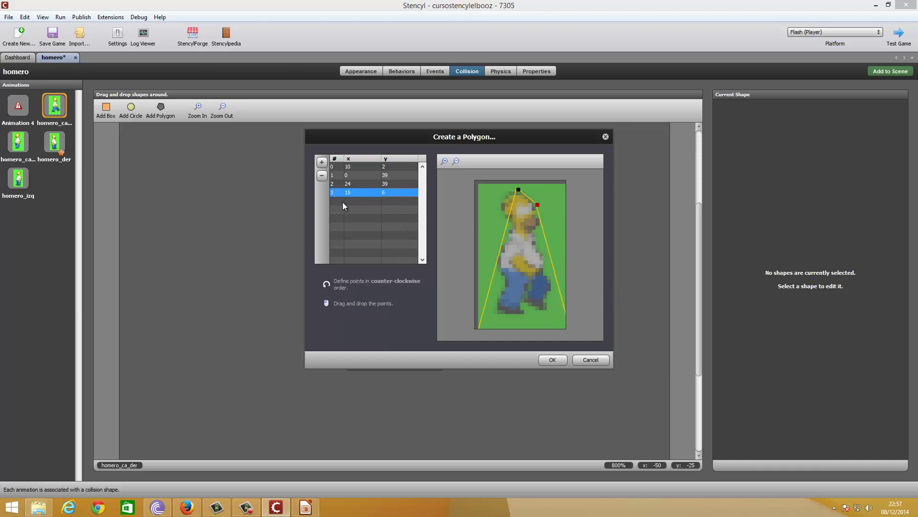
Step: Move polygon point 1 to the upper back of the character's head at X 7, Y 4
double_click(351, 178)
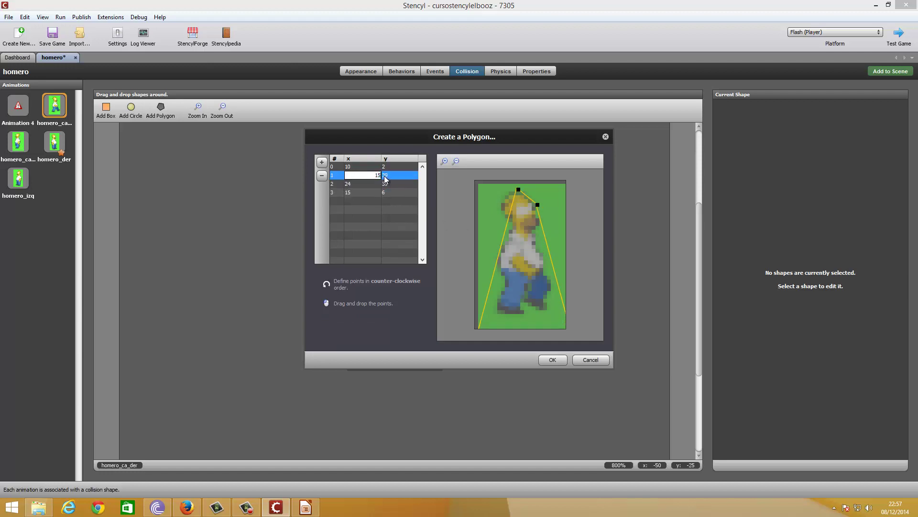
key(Return)
double_click(385, 175)
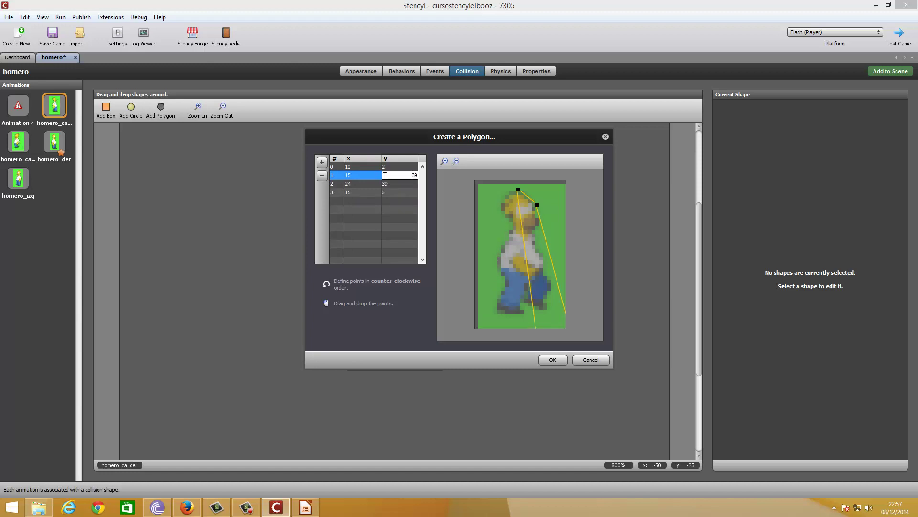
key(Delete)
key(Delete)
text(36)
key(Return)
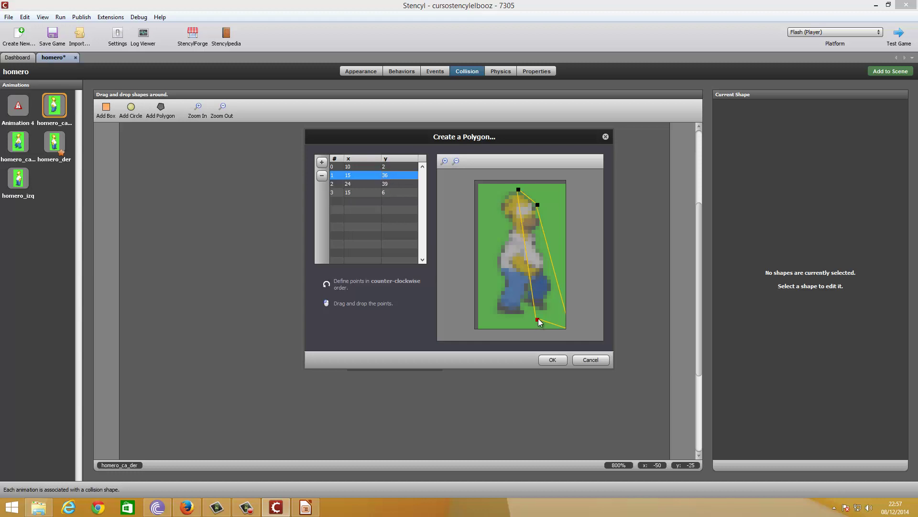
drag(539, 322, 504, 200)
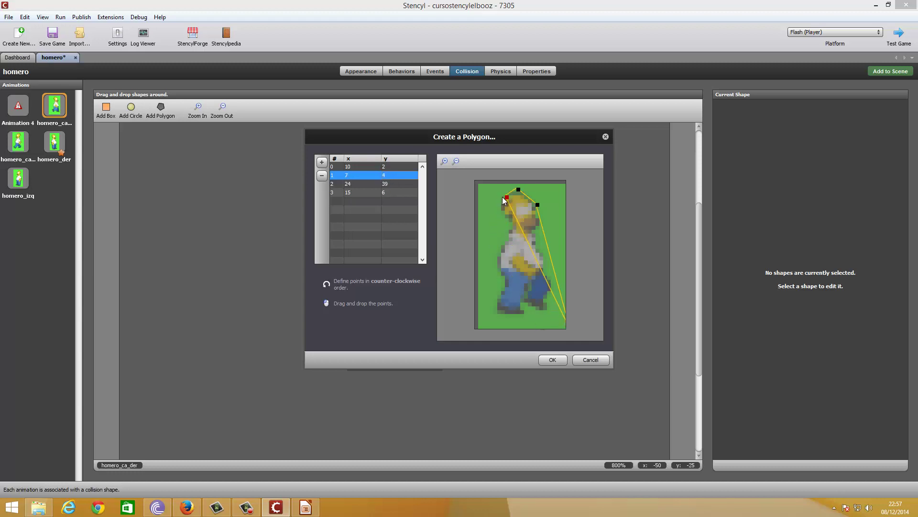
Step: Move polygon point 2 to the character's upper back at X 6, Y 17
double_click(355, 185)
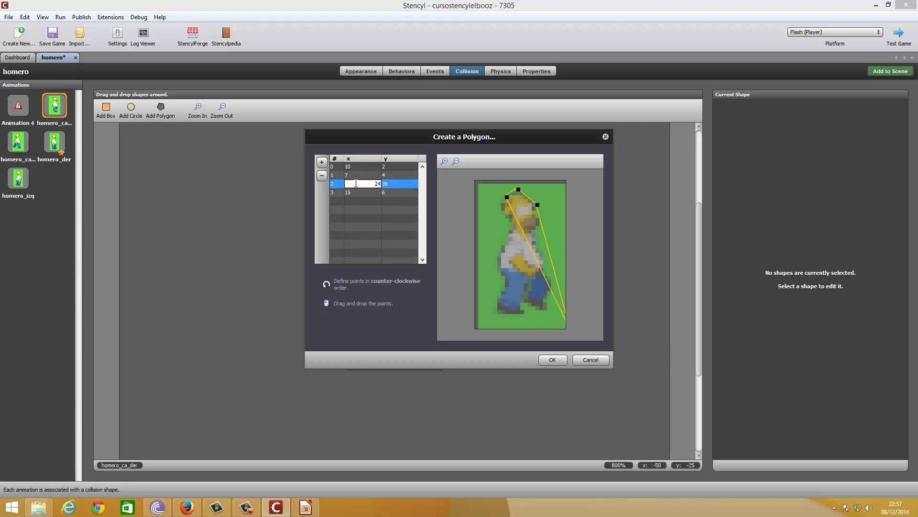
key(BackSpace)
text(15)
key(Return)
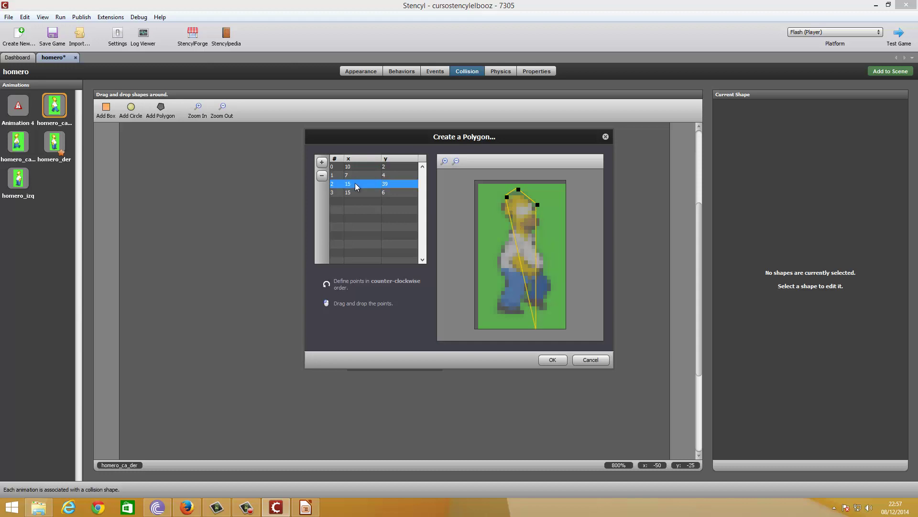
double_click(392, 184)
text(6)
key(Return)
drag(538, 207, 501, 246)
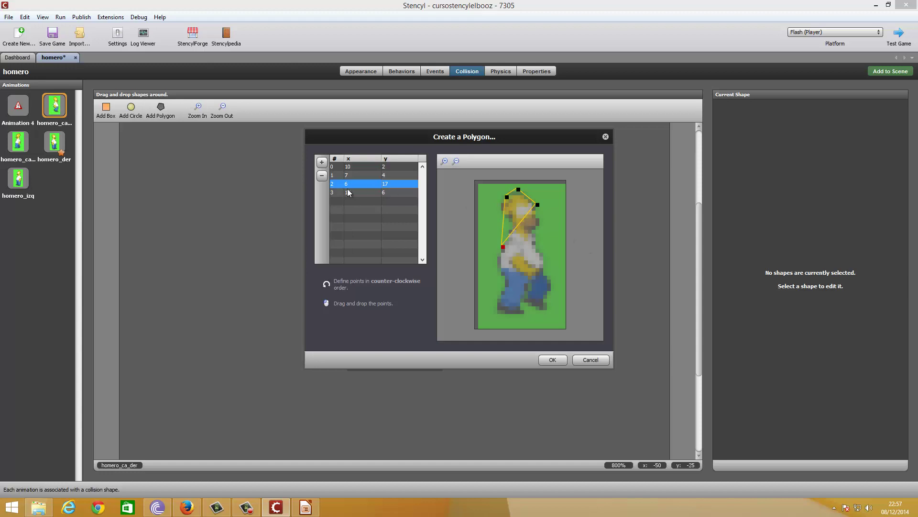
Step: Add a fifth point to the polygon and place it at the character's forehead at X 15, Y 6
click(321, 162)
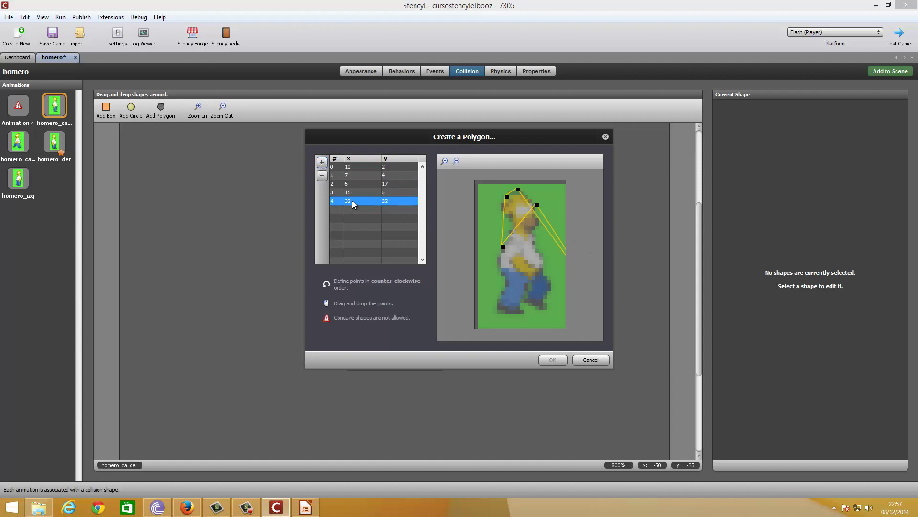
double_click(353, 201)
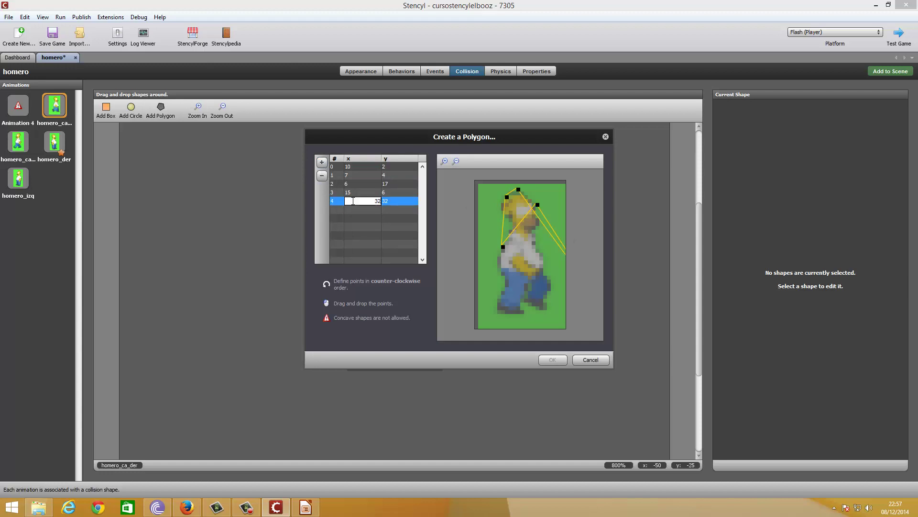
text(15)
key(Return)
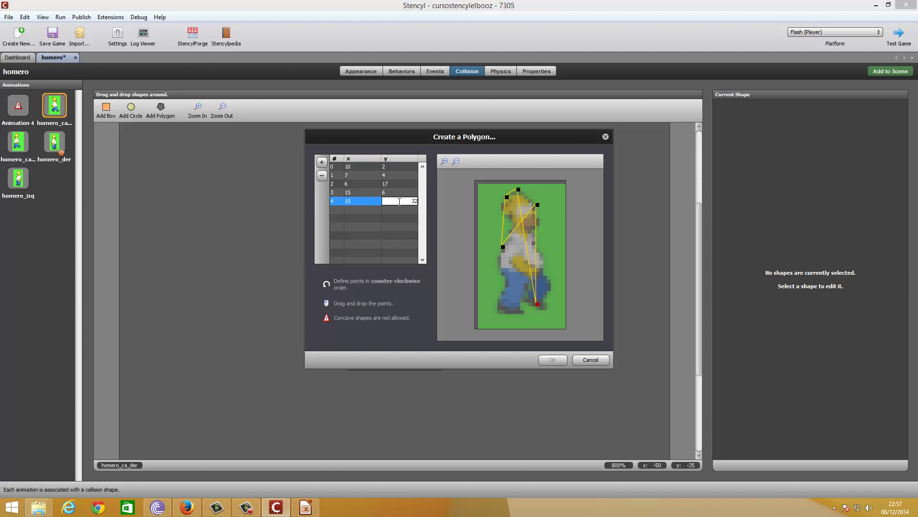
key(BackSpace)
key(BackSpace)
key(Return)
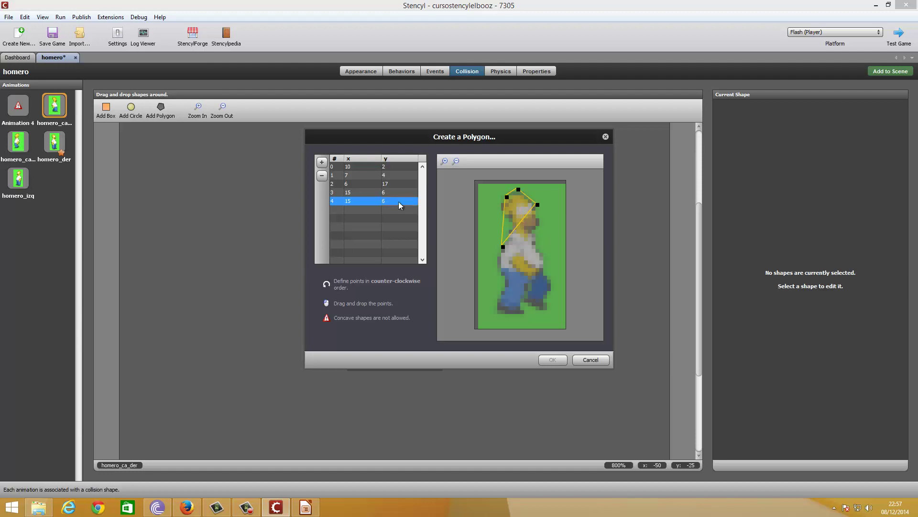
Step: Move polygon point 3 down to the front of the character's waist at X 17, Y 23, and discard the polygon
drag(538, 206, 540, 214)
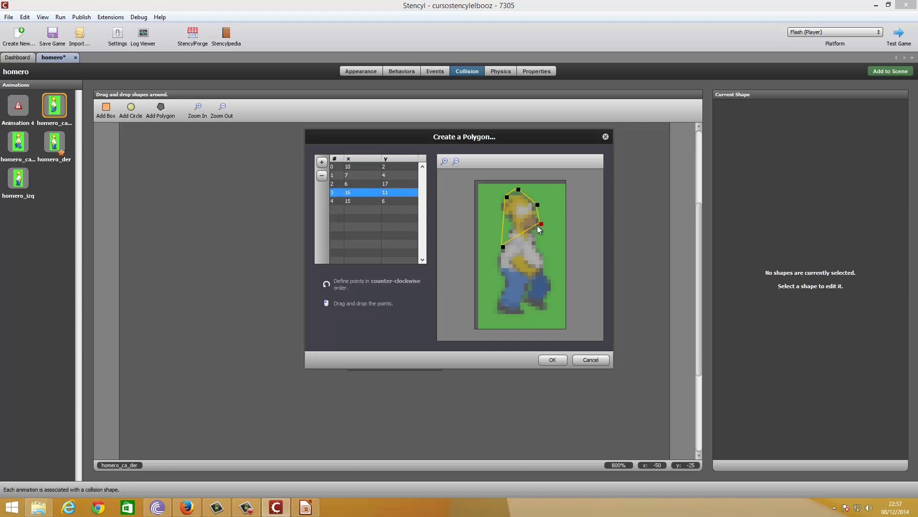
drag(534, 252, 542, 269)
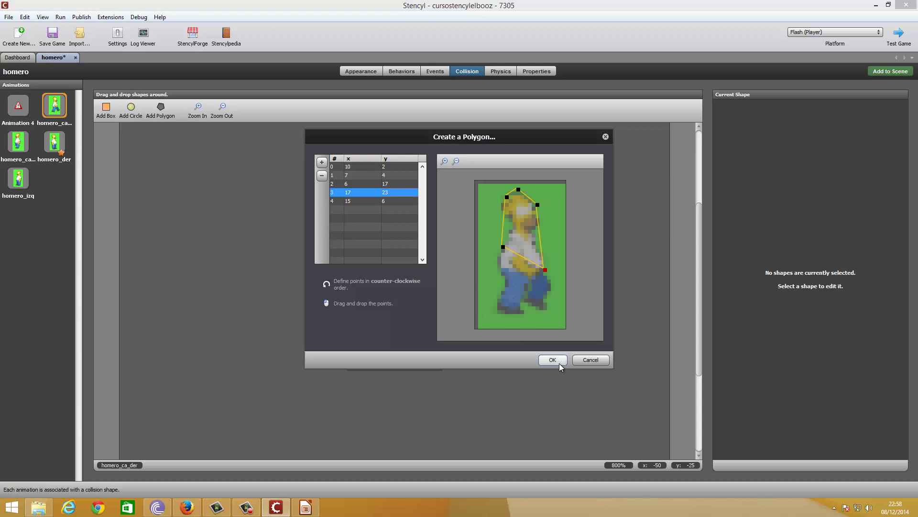
click(592, 360)
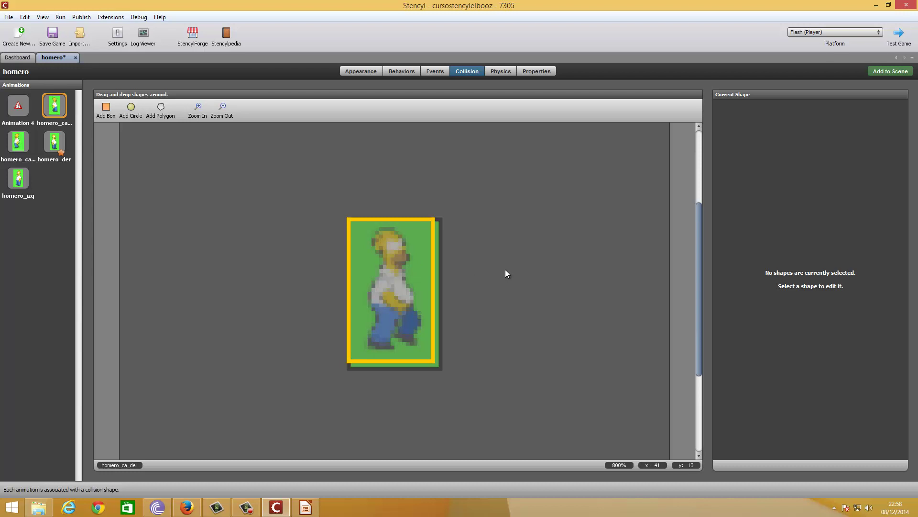
scroll(699, 346, down, 2)
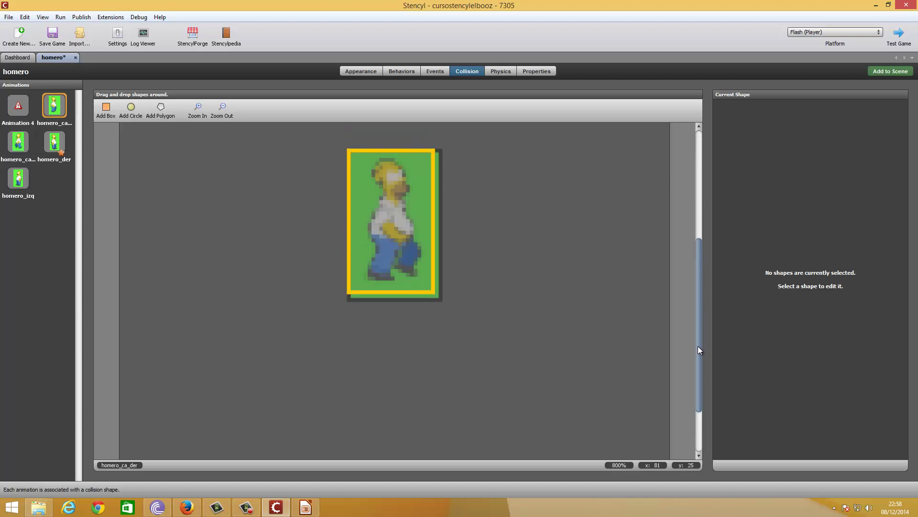
scroll(698, 346, up, 2)
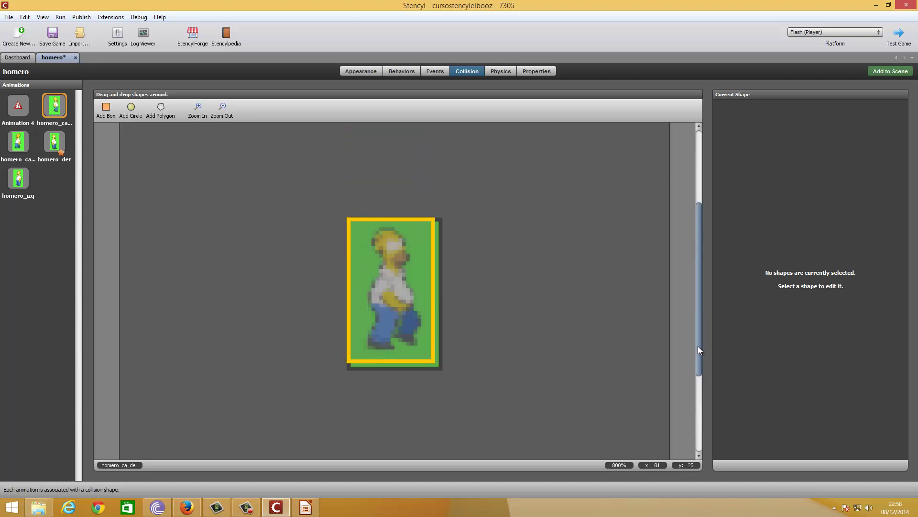